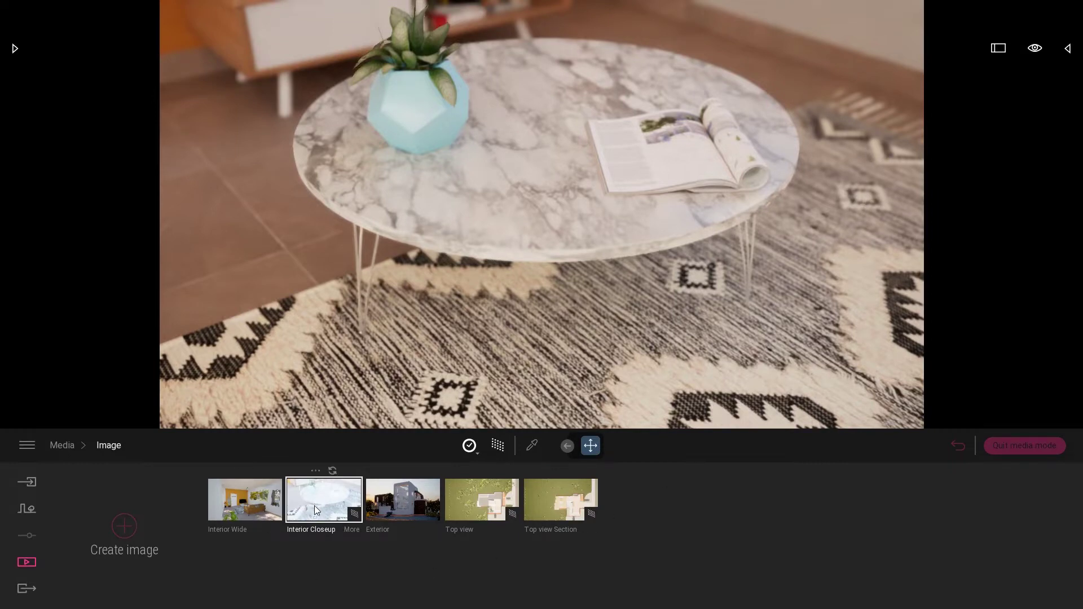
Cycle through the Interior Wide, Exterior, Top view and Top view Section images, ending on the cutaway plan
{"action": "left_click", "coordinate": [242, 506]}
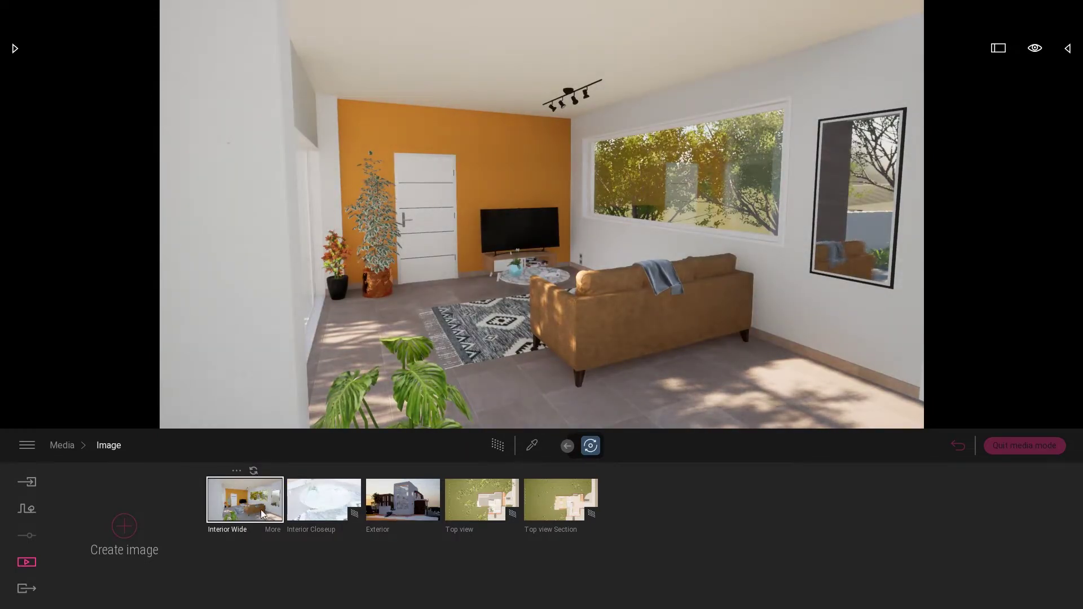
{"action": "left_click", "coordinate": [391, 512]}
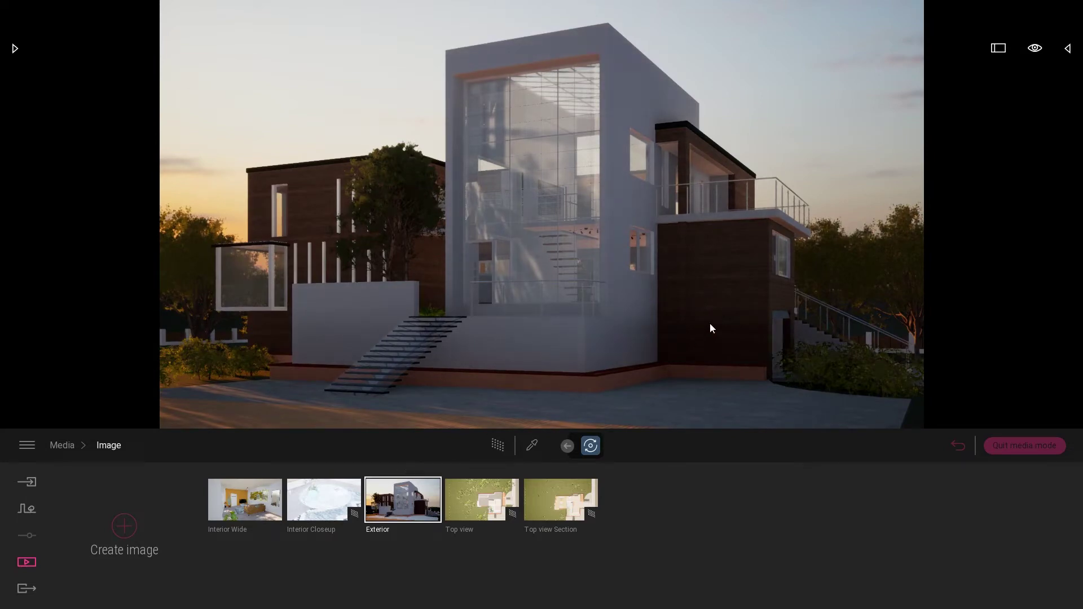
{"action": "mouse_move", "coordinate": [708, 324]}
{"action": "left_mouse_down"}
{"action": "mouse_move", "coordinate": [801, 332]}
{"action": "mouse_move", "coordinate": [706, 404]}
{"action": "left_mouse_up"}
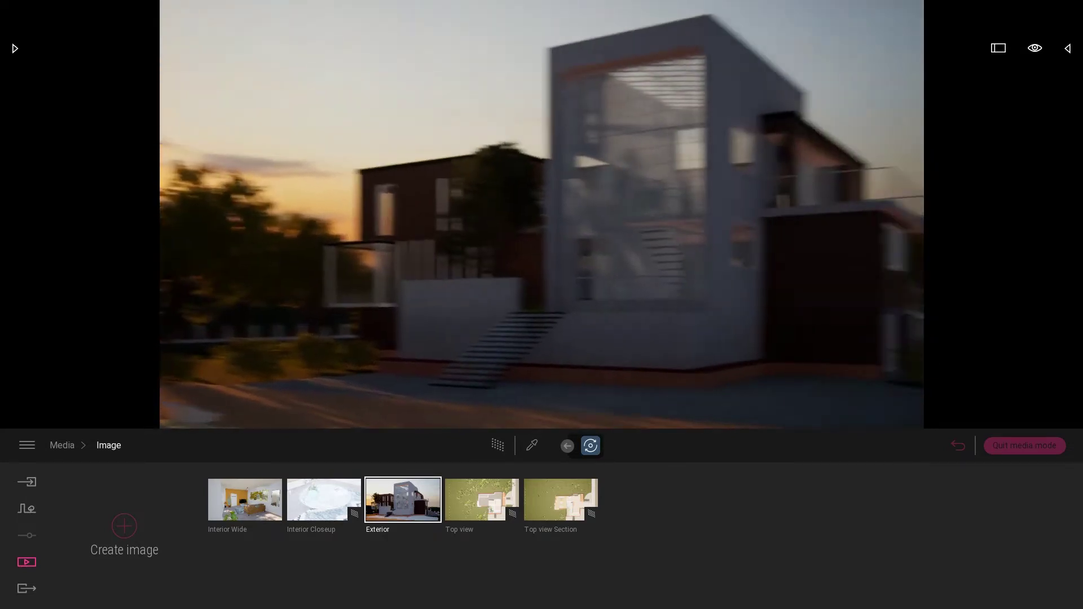
{"action": "left_click", "coordinate": [499, 517]}
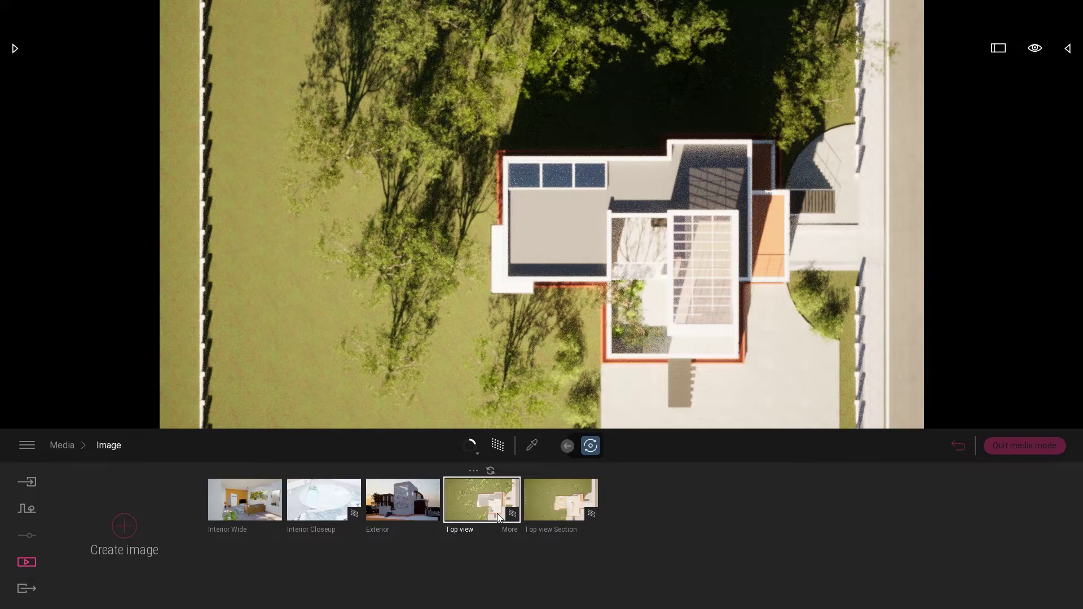
{"action": "left_click", "coordinate": [544, 512]}
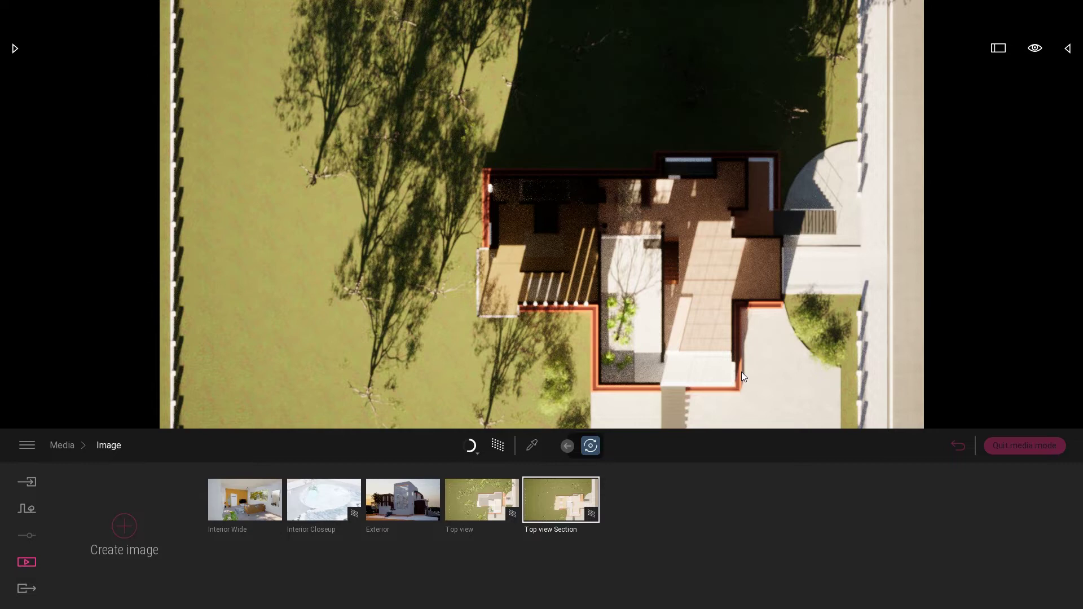
In the Scene graph, delete House.FBX through Box Reflection Probe, leaving only Starting Ground
{"action": "left_click", "coordinate": [1067, 49]}
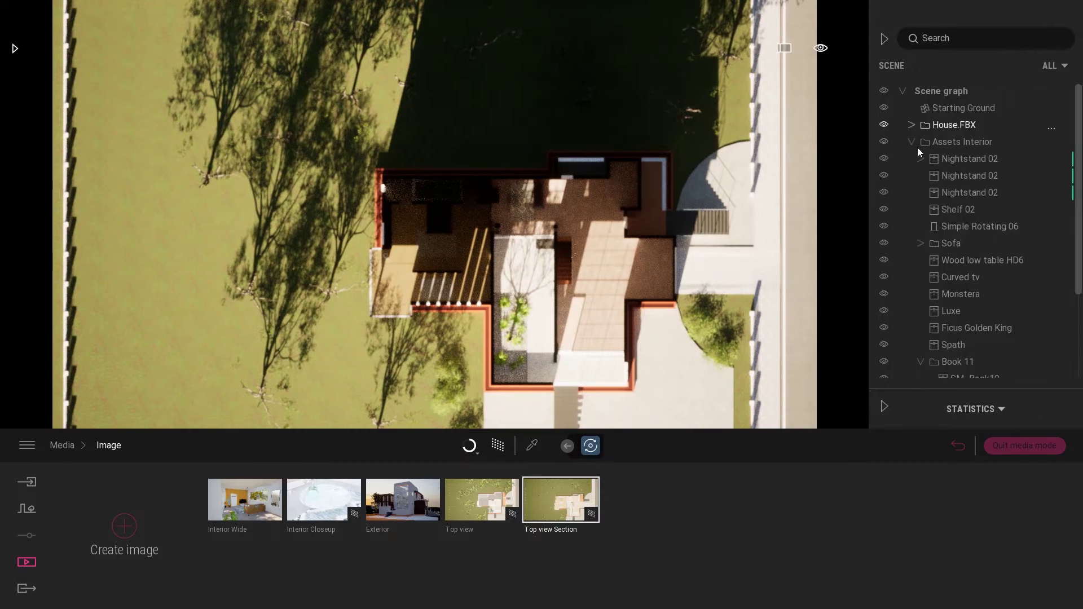
{"action": "left_click", "coordinate": [912, 142]}
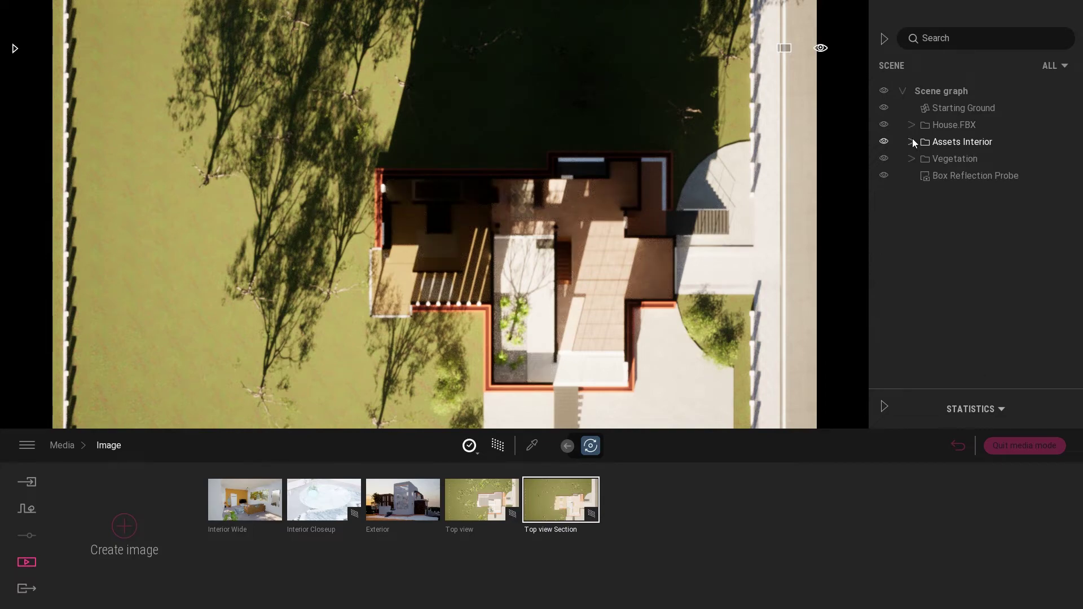
{"action": "left_click", "coordinate": [960, 129]}
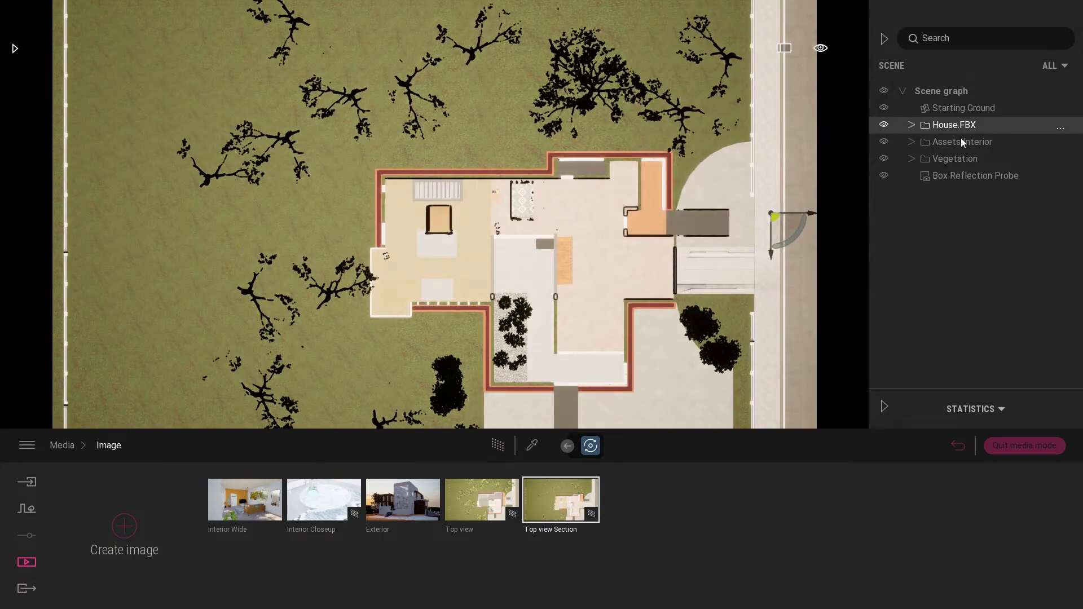
{"action": "left_click", "coordinate": [969, 178], "text": "shift"}
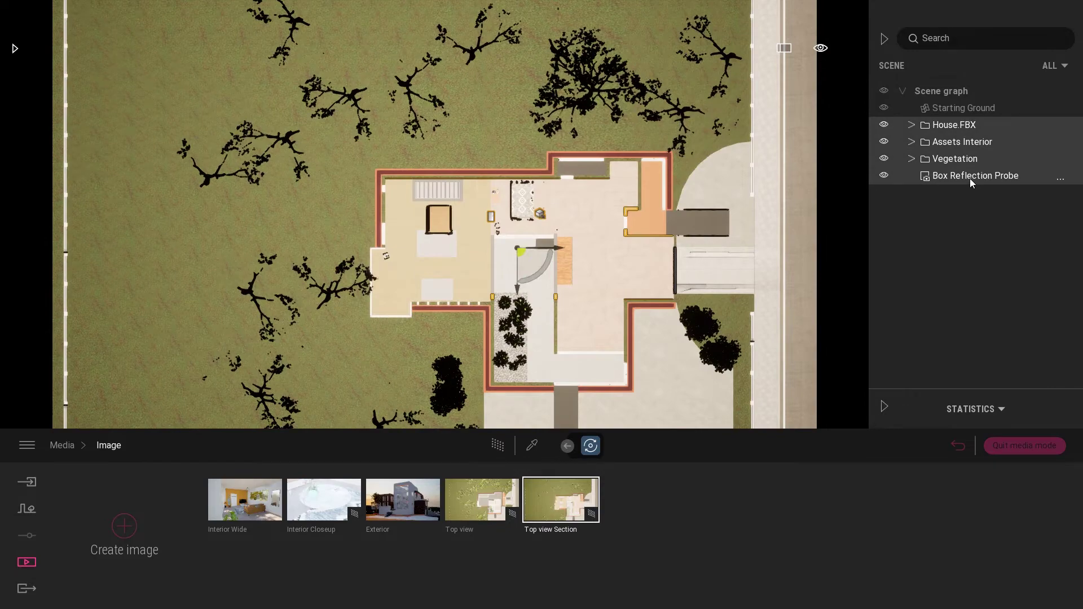
{"action": "key", "text": "Delete"}
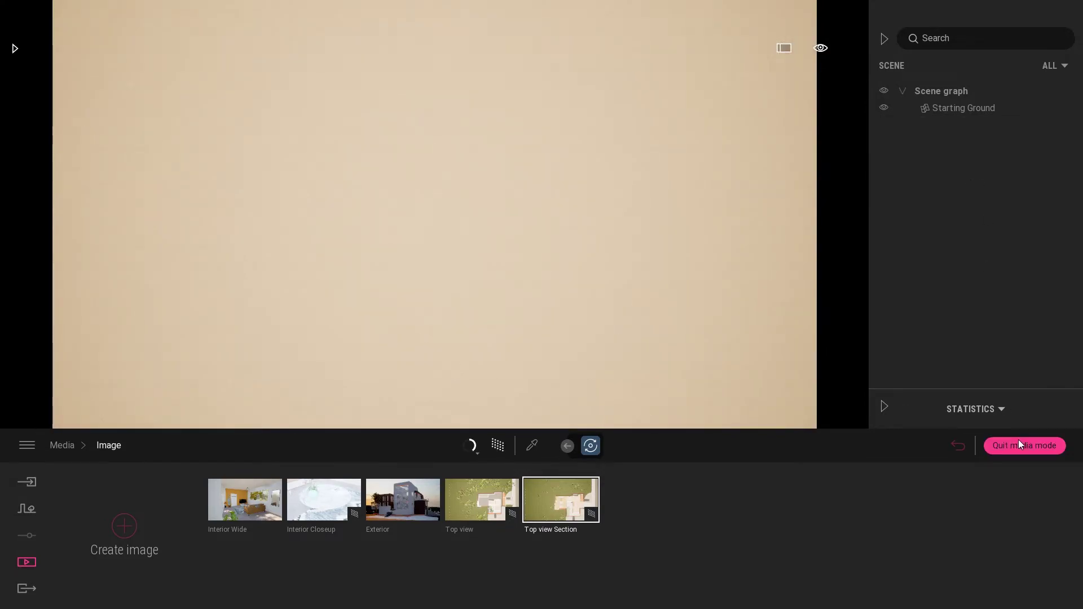
Check all five media images on the empty ground, then leave media mode
{"action": "left_click", "coordinate": [248, 501]}
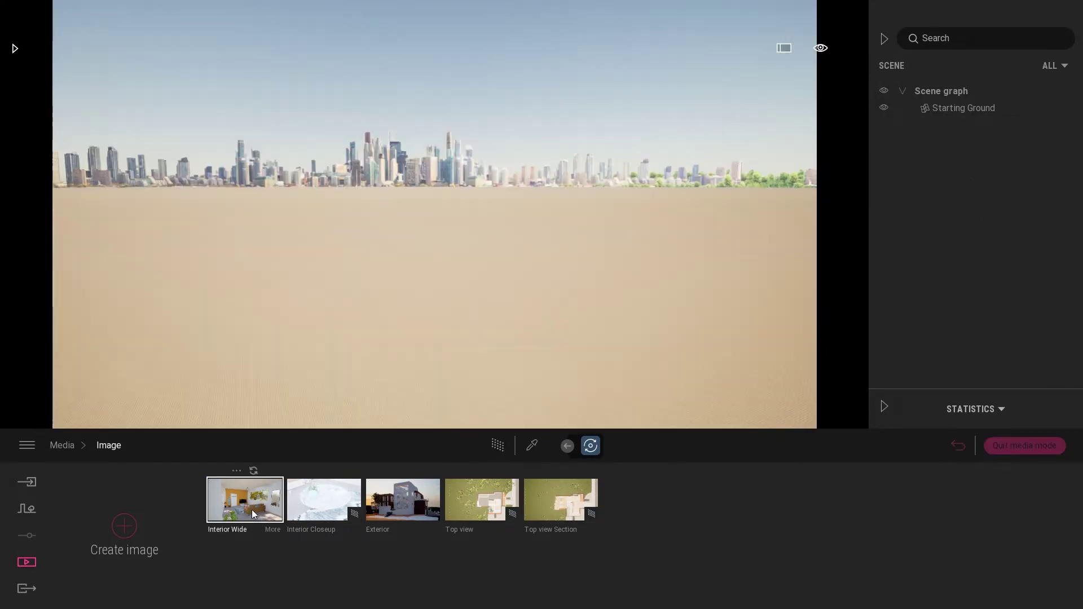
{"action": "left_click", "coordinate": [304, 505]}
{"action": "left_click", "coordinate": [403, 501]}
{"action": "left_click", "coordinate": [485, 502]}
{"action": "left_click", "coordinate": [564, 499]}
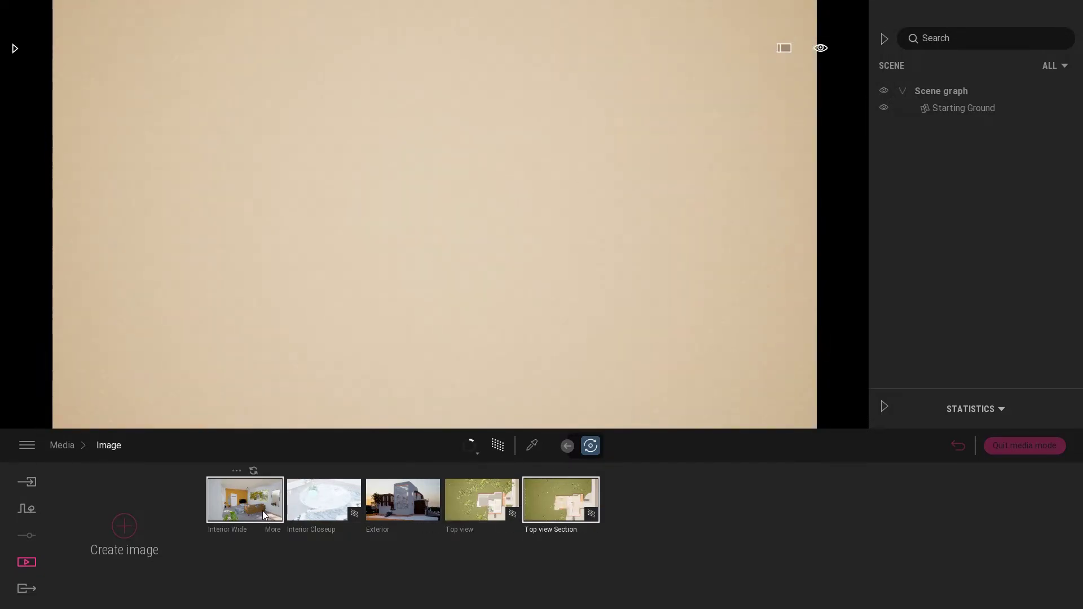
{"action": "left_click", "coordinate": [264, 510]}
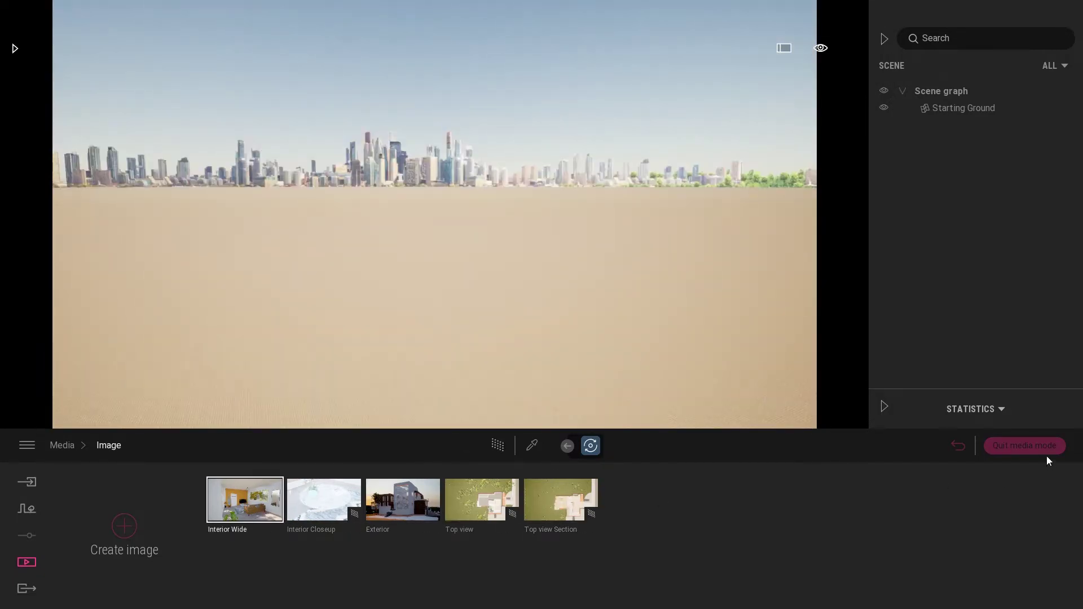
{"action": "left_click", "coordinate": [336, 511]}
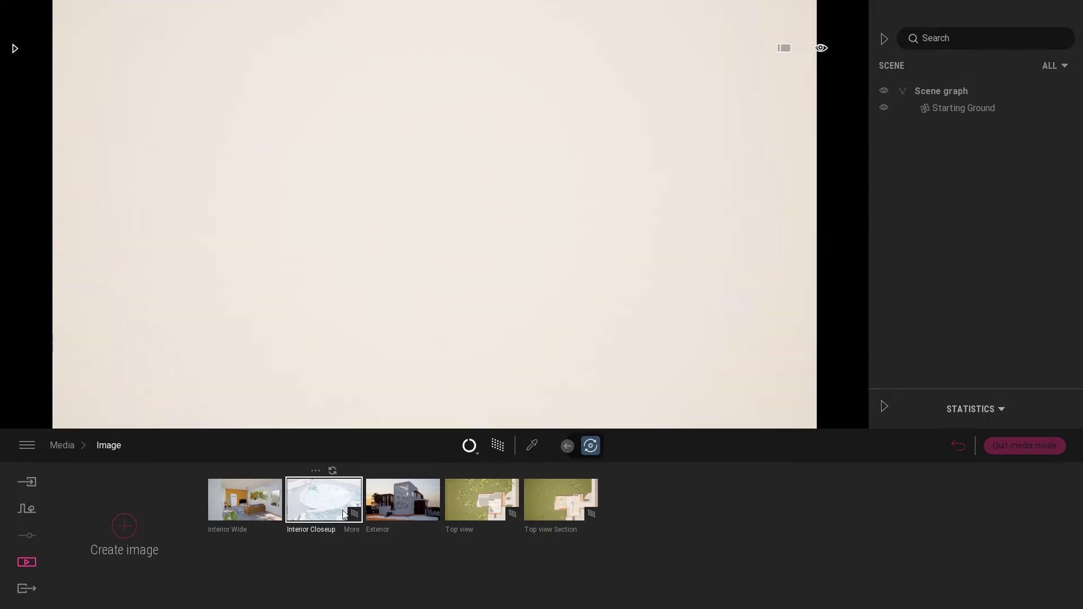
{"action": "left_click", "coordinate": [388, 503]}
{"action": "left_click", "coordinate": [324, 503]}
{"action": "left_click", "coordinate": [264, 505]}
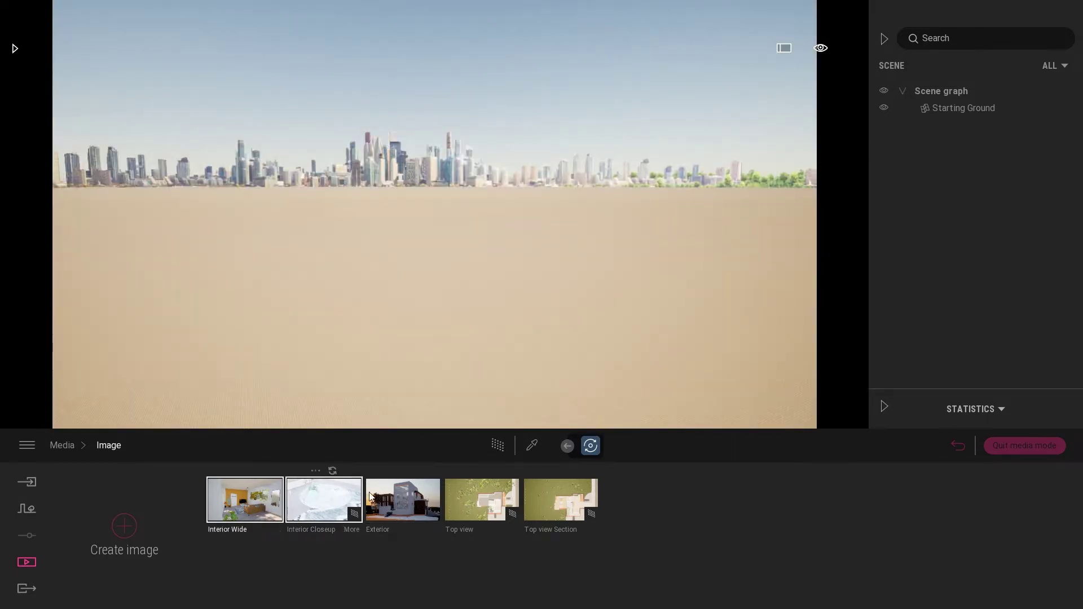
{"action": "left_click", "coordinate": [1017, 447]}
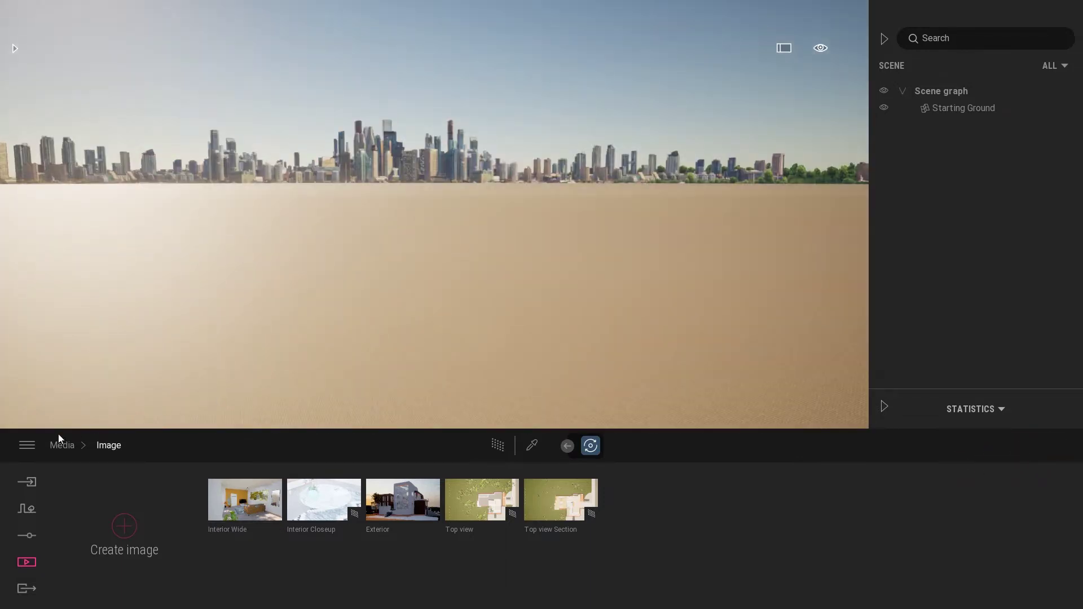
{"action": "left_click", "coordinate": [27, 446]}
Tilt the camera down to reveal the imported black cabin and its wooden pergola on the dunes
{"action": "left_click", "coordinate": [37, 482]}
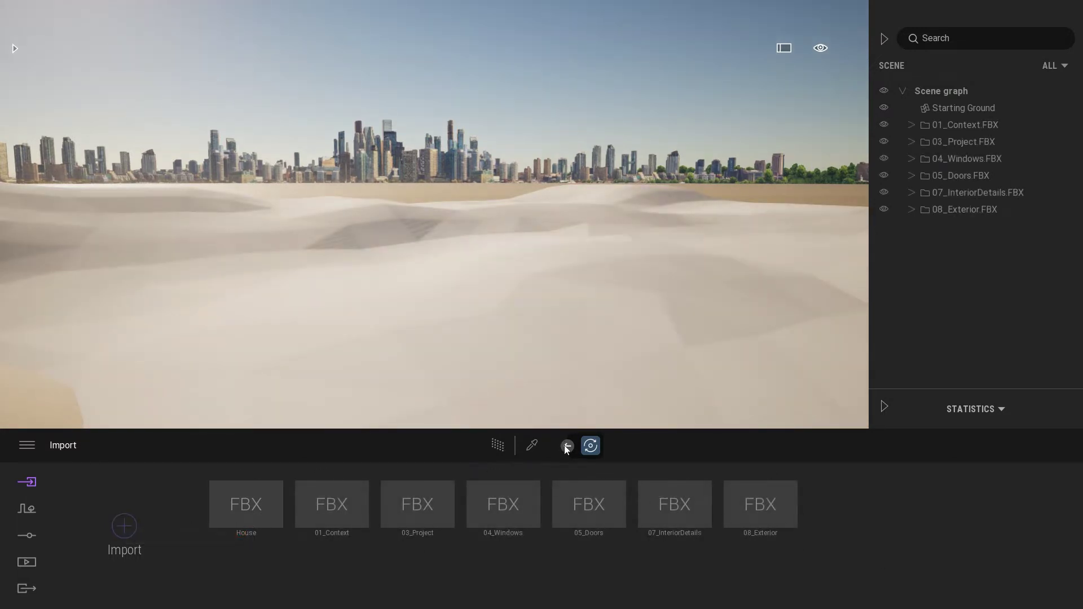
{"action": "left_click_drag", "start_coordinate": [617, 200], "coordinate": [616, 253]}
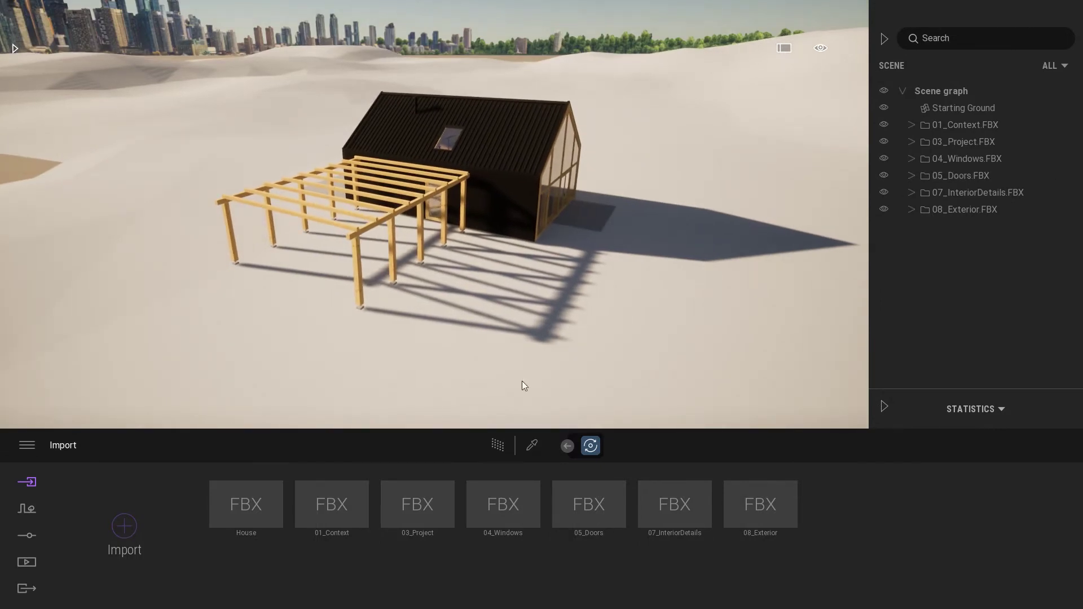
Drag Grass 4 from Library > Materials > Ground > Nature onto the terrain, turning it green
{"action": "left_click", "coordinate": [26, 562]}
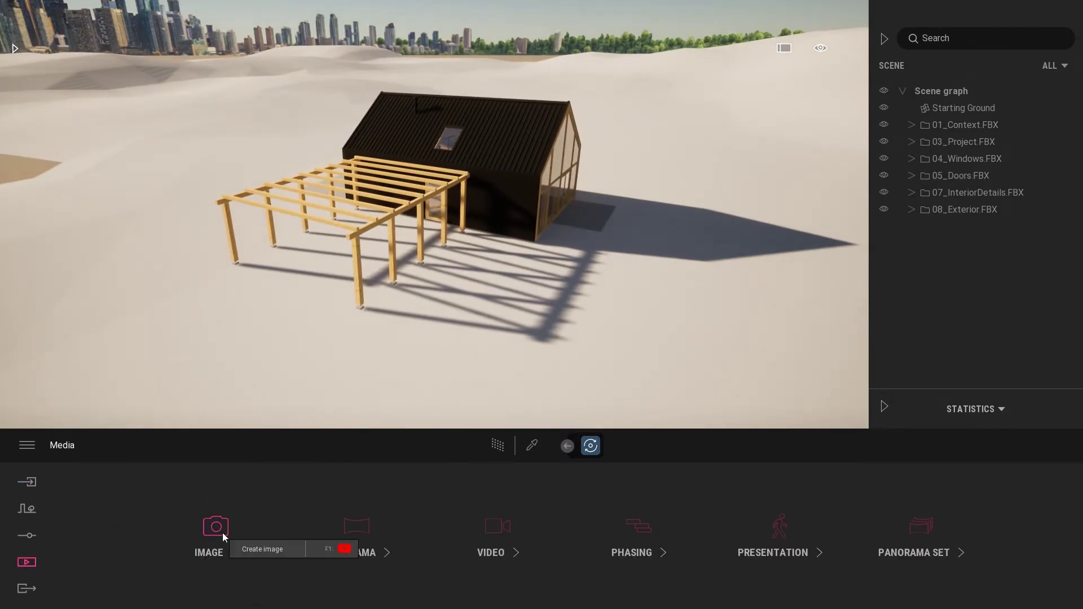
{"action": "left_click", "coordinate": [17, 47]}
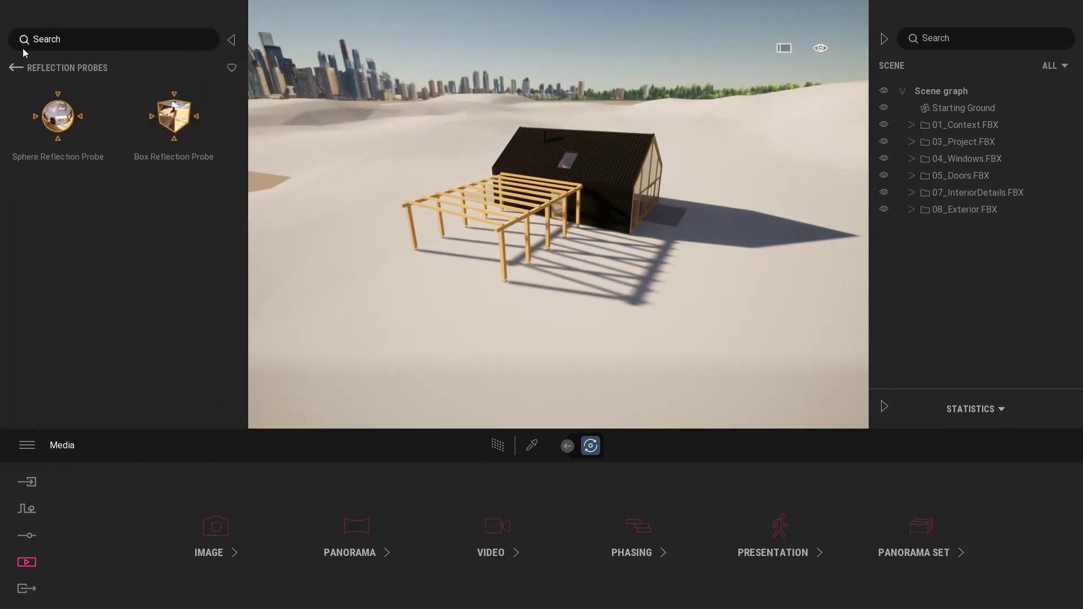
{"action": "left_click", "coordinate": [17, 68]}
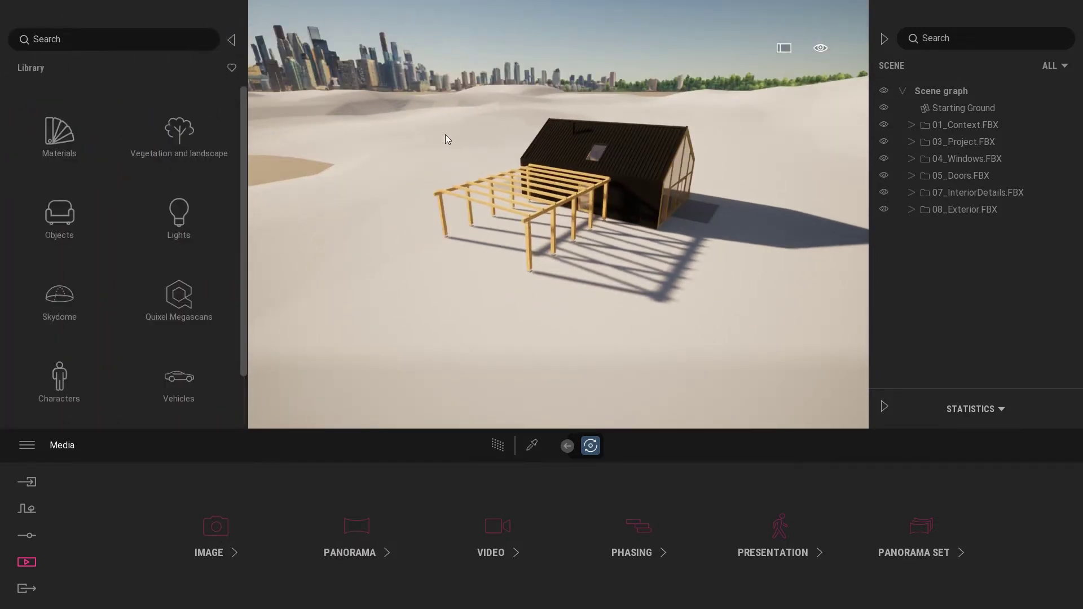
{"action": "left_click", "coordinate": [59, 132]}
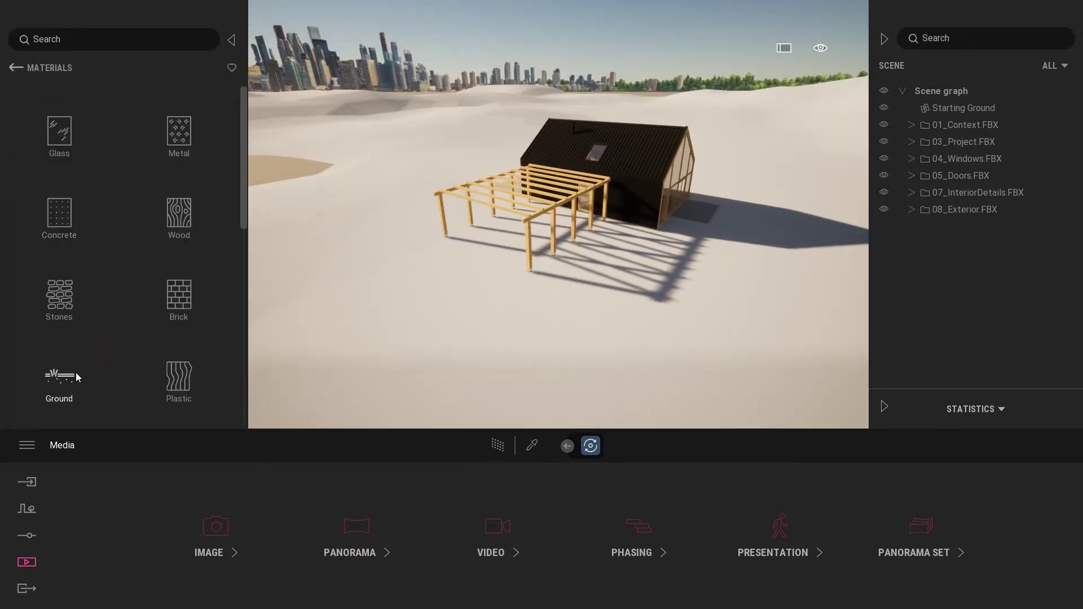
{"action": "left_click", "coordinate": [61, 375]}
{"action": "left_click", "coordinate": [174, 132]}
{"action": "left_click_drag", "start_coordinate": [178, 197], "coordinate": [330, 202]}
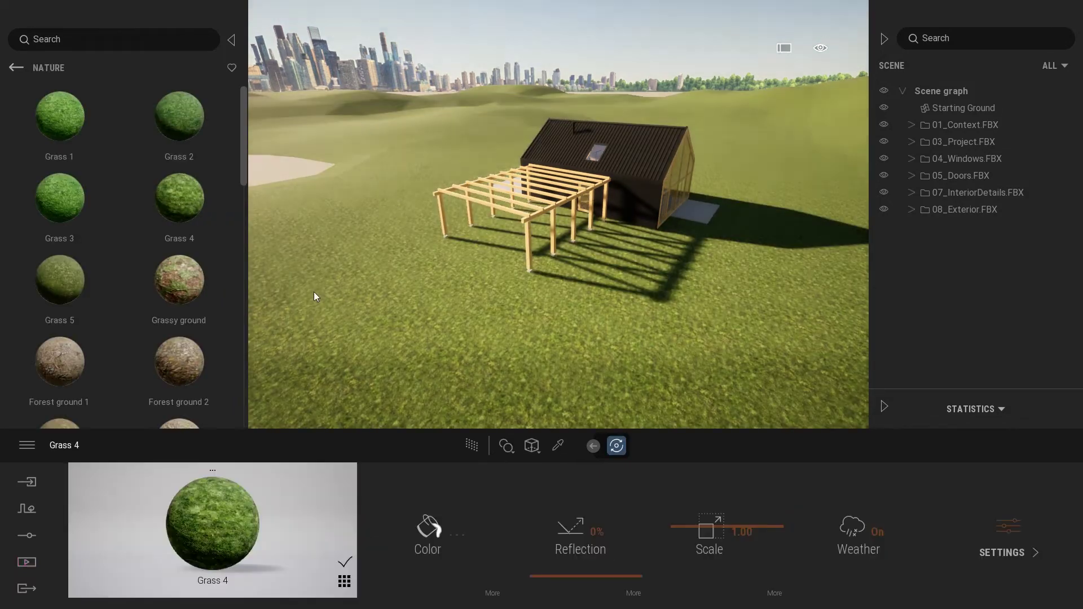
{"action": "mouse_move", "coordinate": [598, 370]}
{"action": "right_mouse_down"}
{"action": "mouse_move", "coordinate": [508, 338]}
{"action": "mouse_move", "coordinate": [31, 602]}
{"action": "right_mouse_up"}
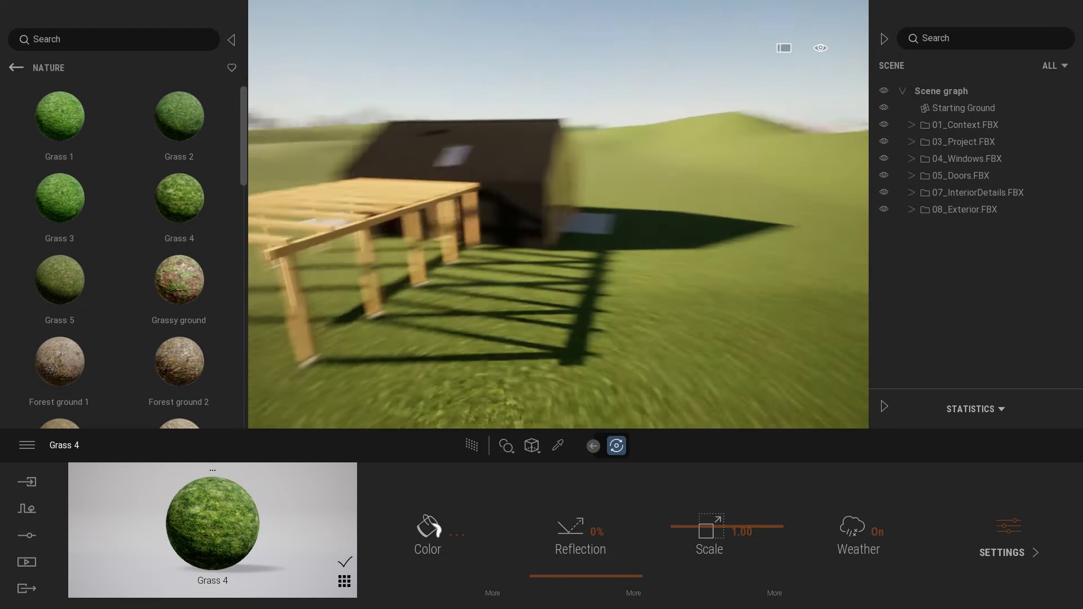
Jump to the Exterior image's camera and refresh it to capture the cabin at sunset
{"action": "left_click", "coordinate": [26, 562]}
{"action": "left_click", "coordinate": [213, 525]}
{"action": "mouse_move", "coordinate": [403, 500]}
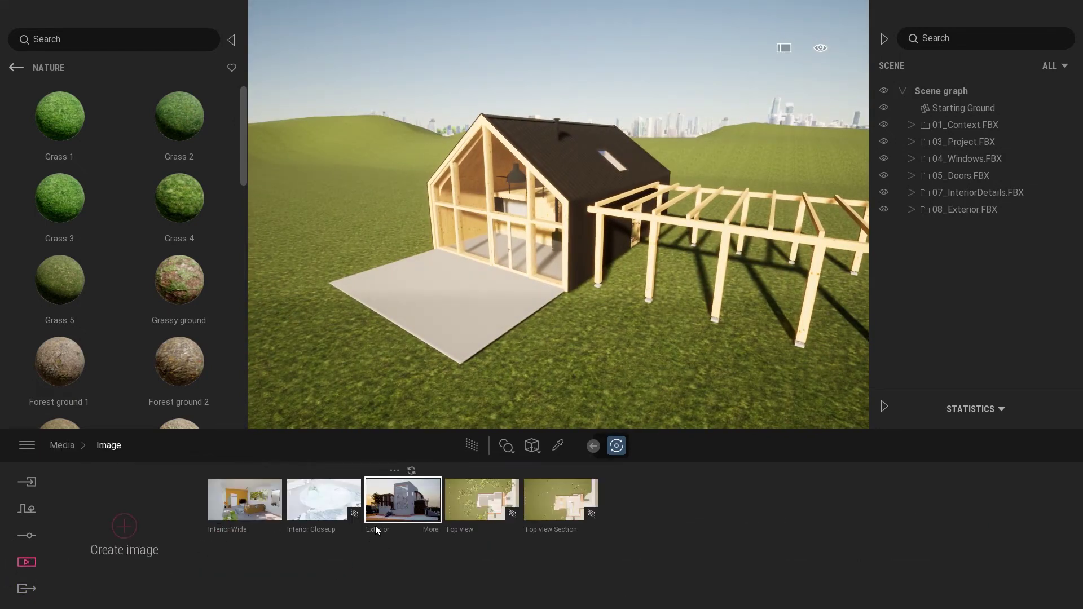
{"action": "left_click", "coordinate": [404, 506]}
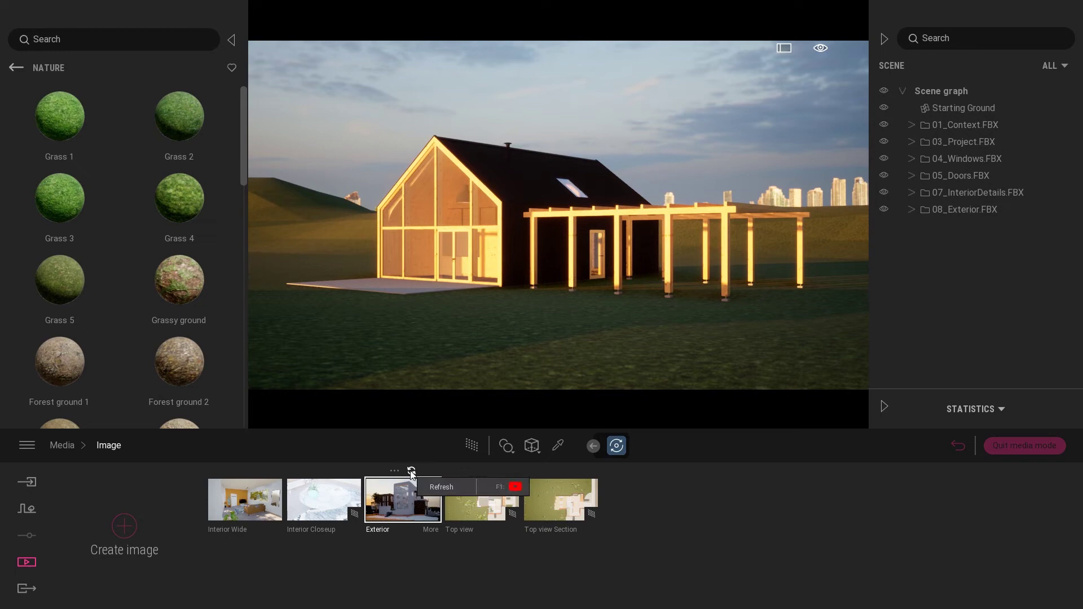
{"action": "left_click", "coordinate": [411, 472]}
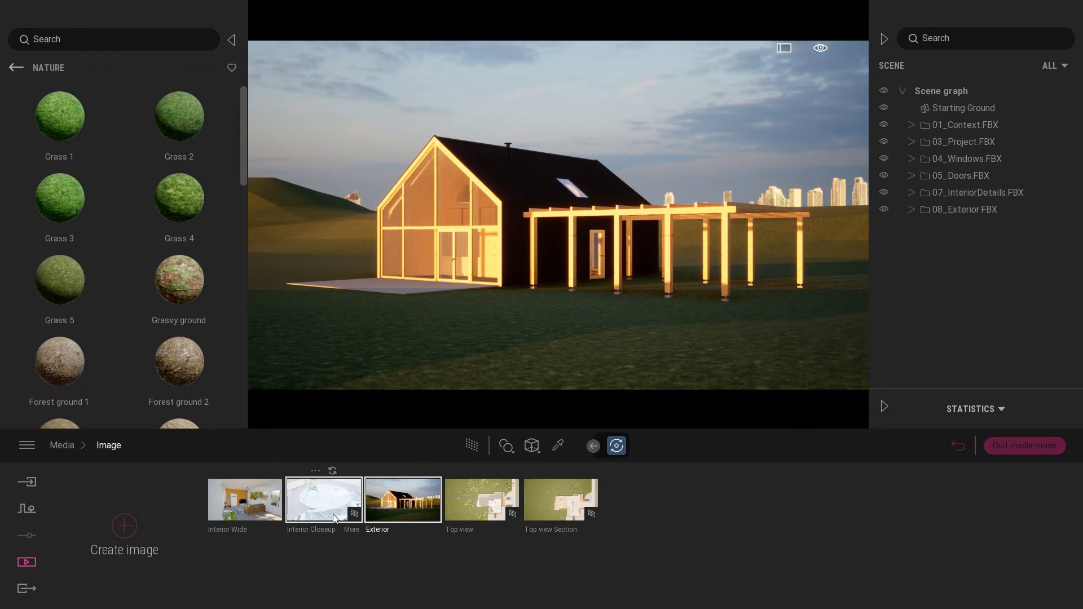
Refresh the Interior Wide image to show the cabin's timber interior, then view the Top view image
{"action": "left_click", "coordinate": [254, 514]}
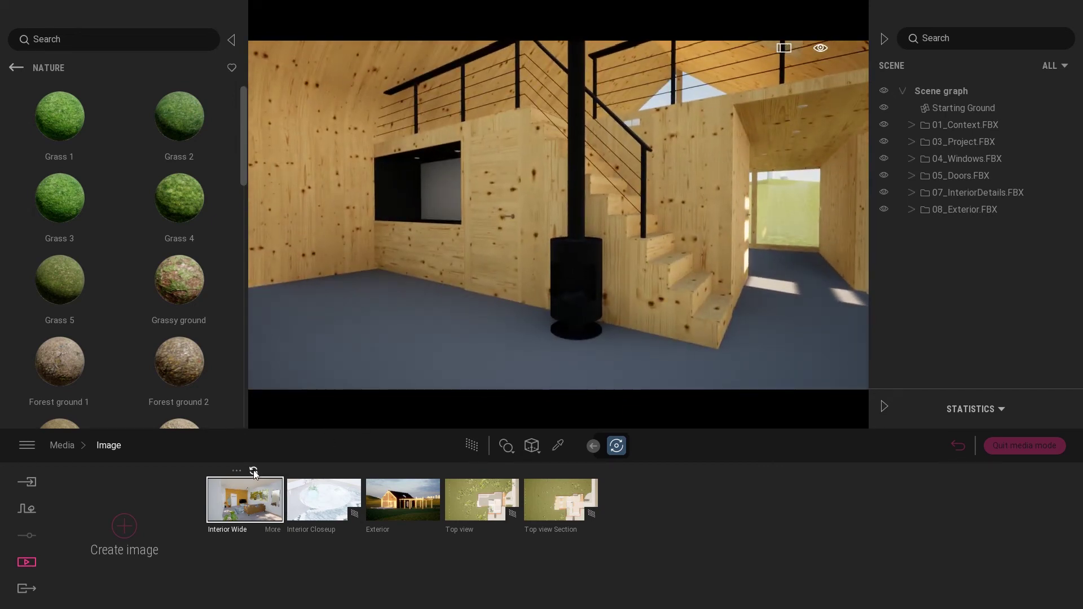
{"action": "left_click", "coordinate": [254, 472]}
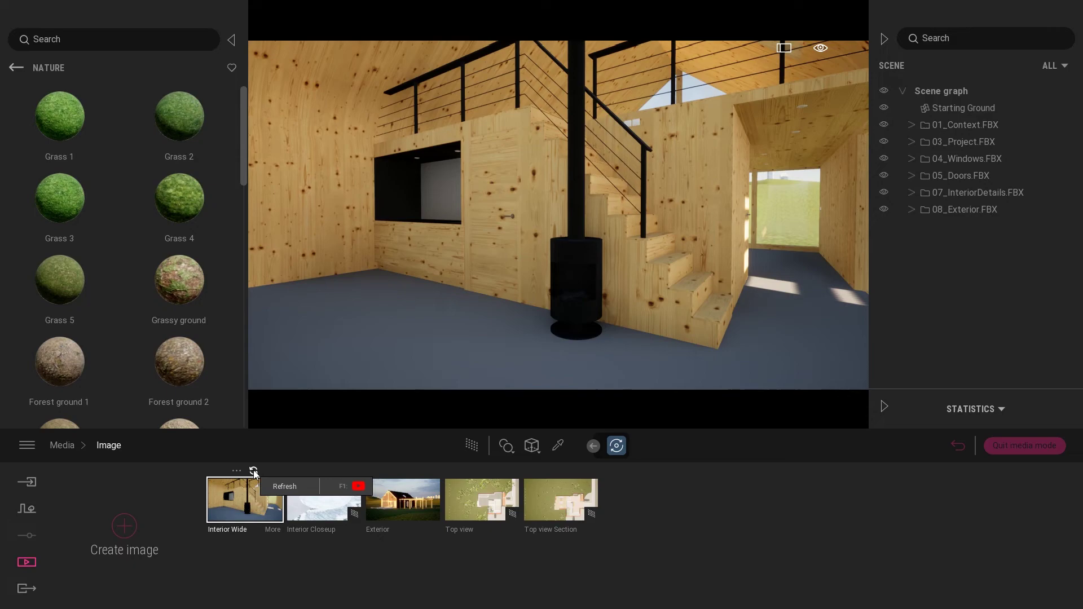
{"action": "mouse_move", "coordinate": [323, 499]}
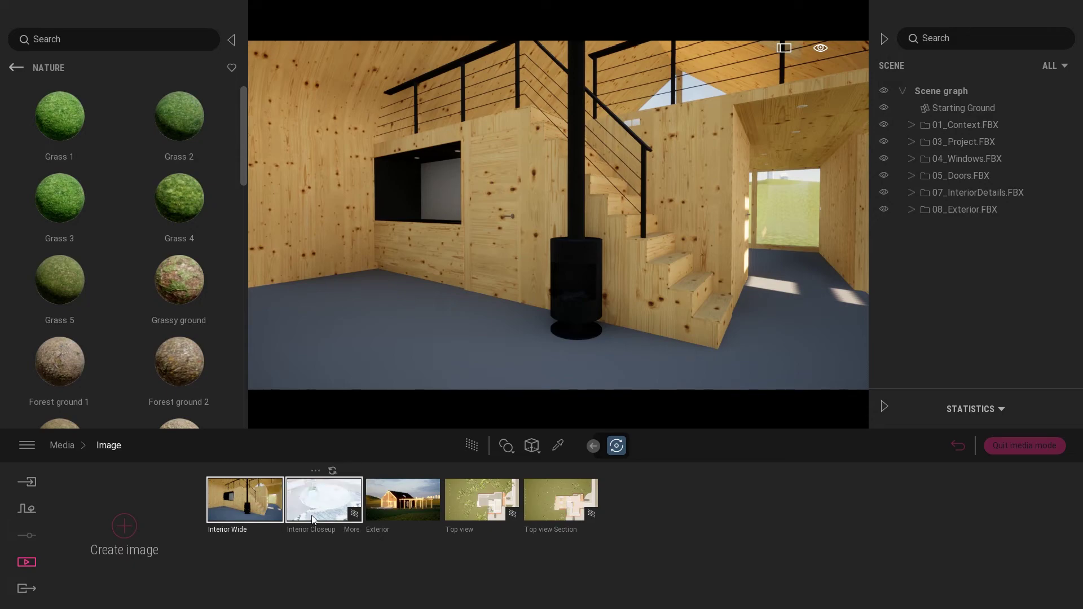
{"action": "left_click", "coordinate": [475, 511]}
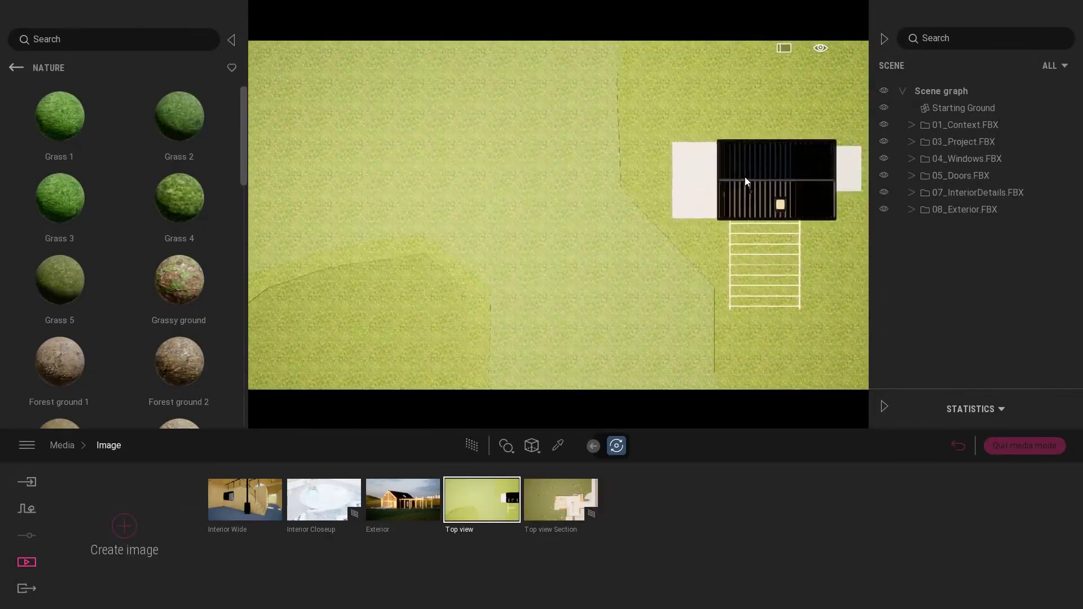
Zoom in on the cabin from above and refresh the Top view image
{"action": "scroll", "coordinate": [744, 180], "scroll_direction": "up", "scroll_amount": 5}
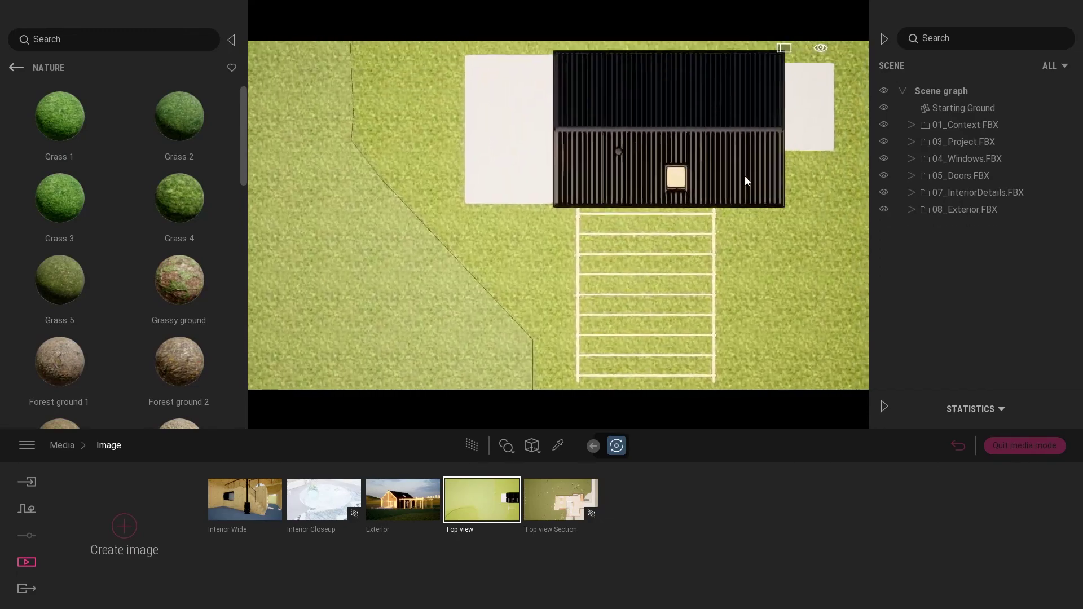
{"action": "left_click", "coordinate": [491, 470]}
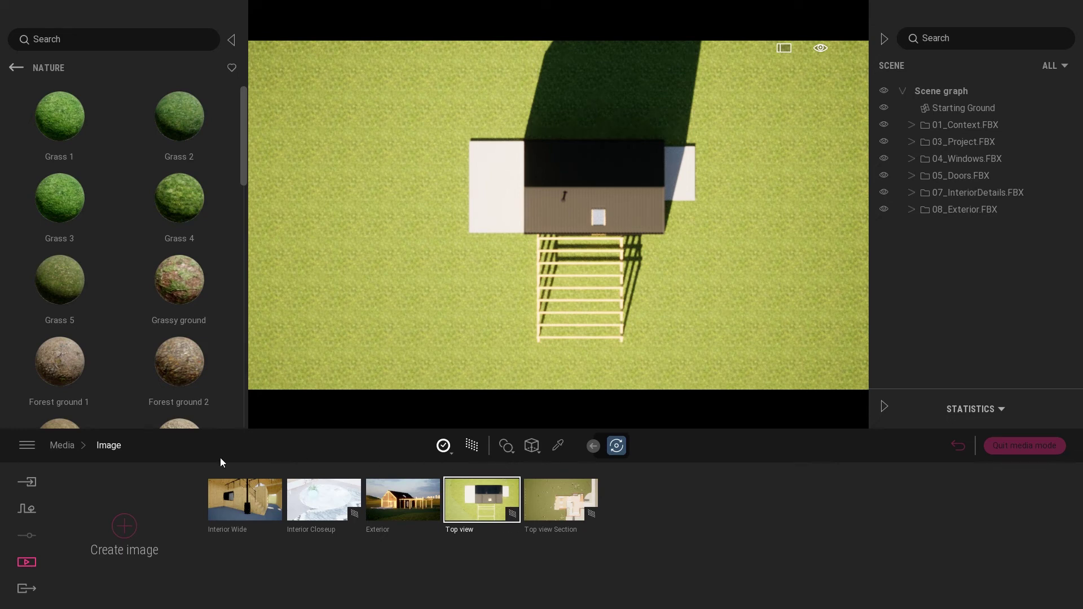
Open Twinmotion's main menu showing the scene saving and import options
{"action": "left_click", "coordinate": [26, 445]}
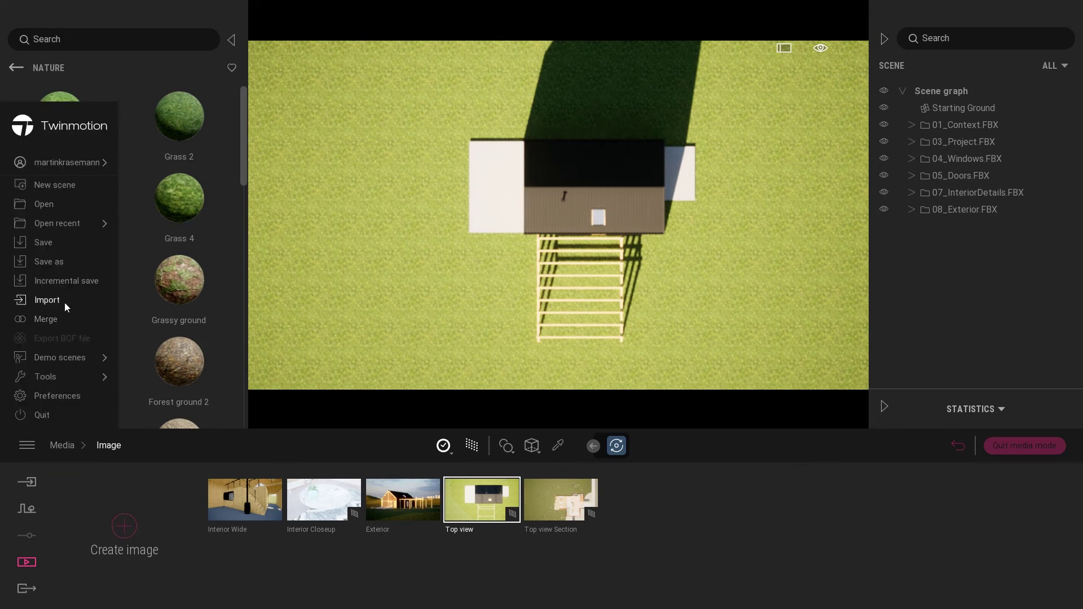